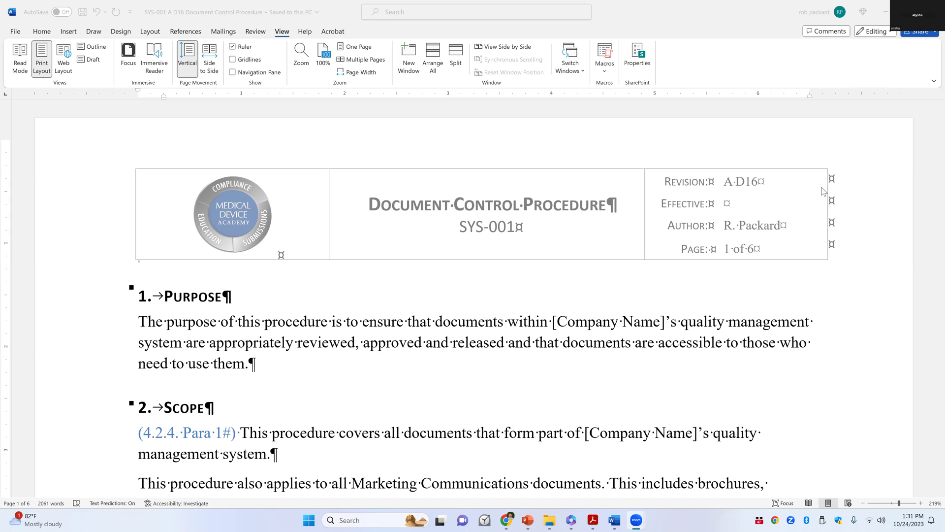
- Remove draft number D16 from the header revision and replace the logo with the word 'Logo'
double_click(757, 185)
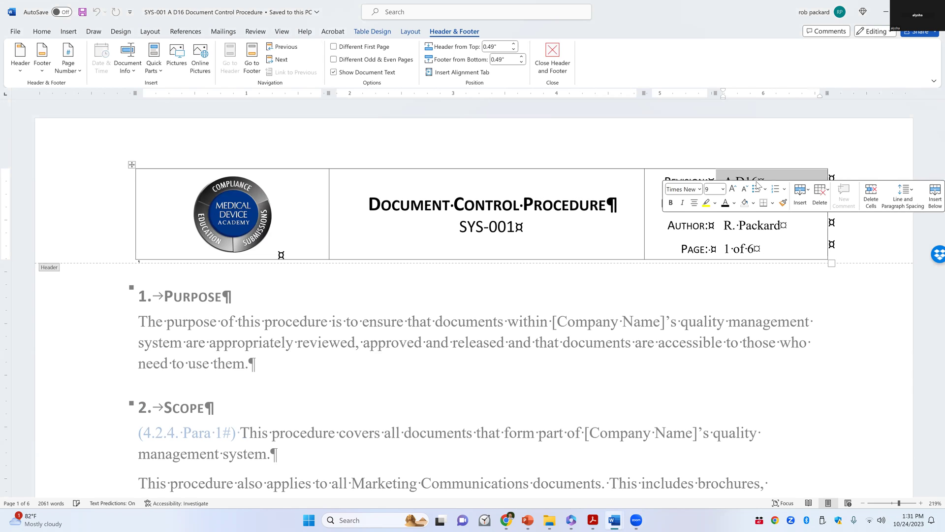
click(758, 182)
key(BackSpace)
key(BackSpace)
key(BackSpace)
key(BackSpace)
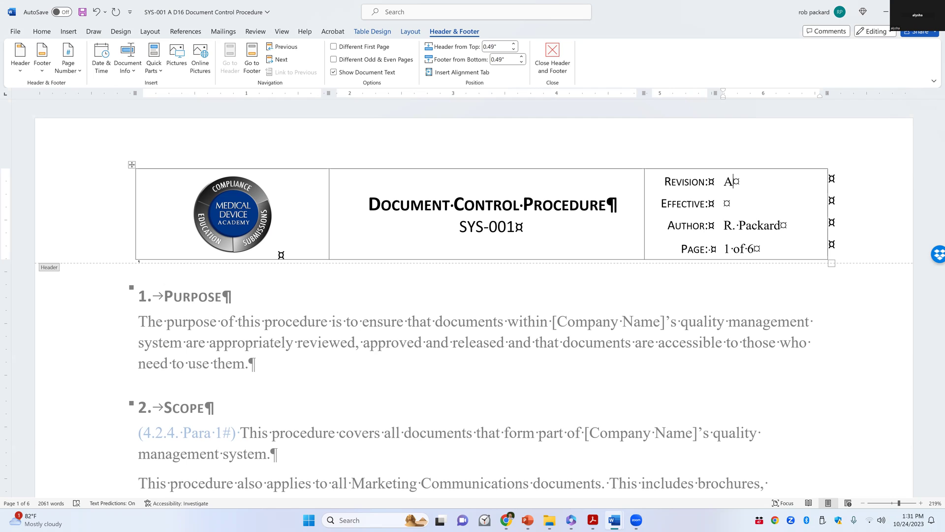
click(241, 221)
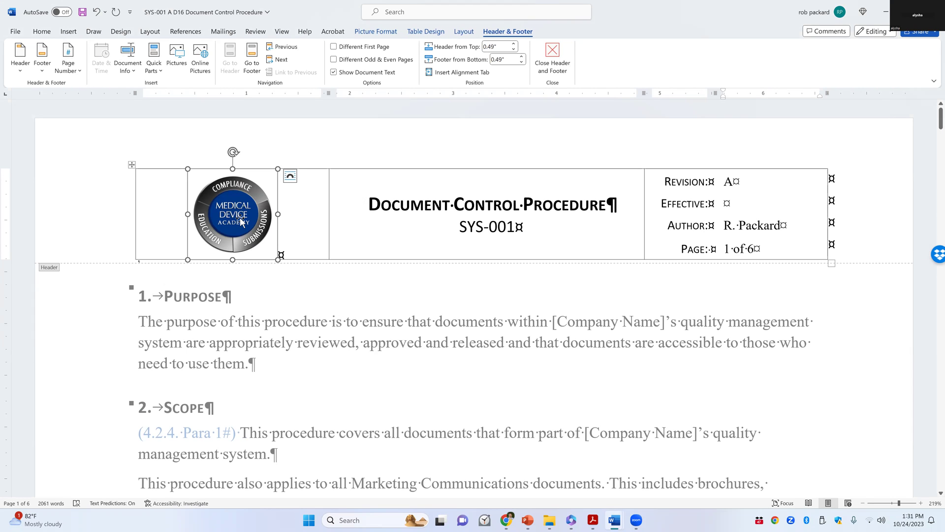
key(Delete)
text(L)
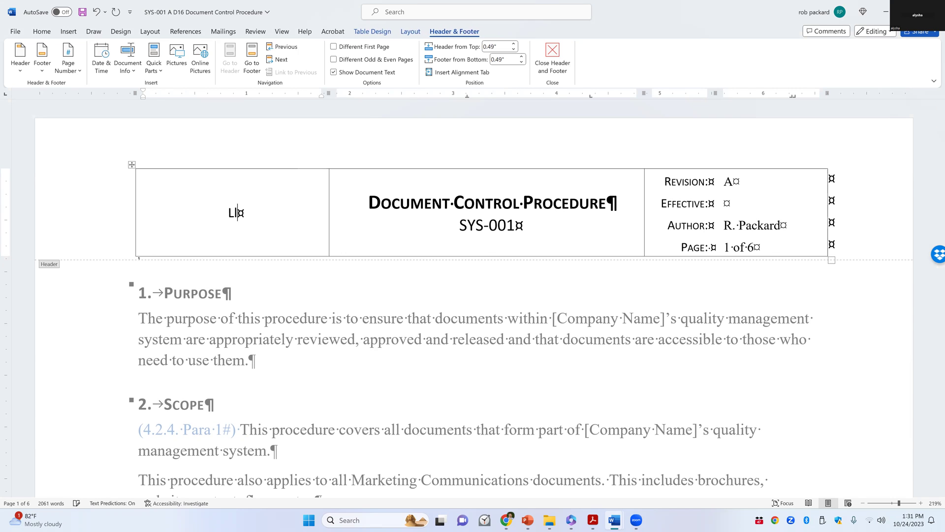
text(ogo)
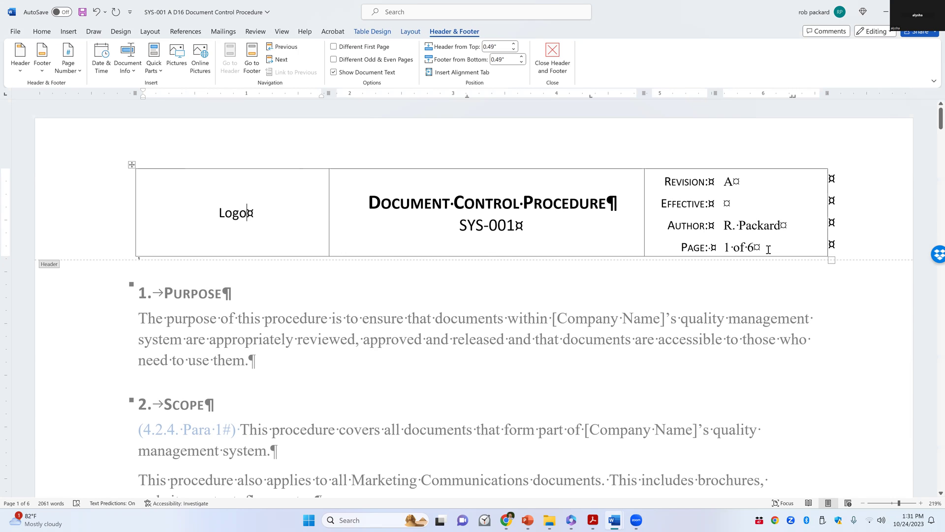
- Change the header author to 'Your Name' and return to the document body
drag(784, 225, 724, 226)
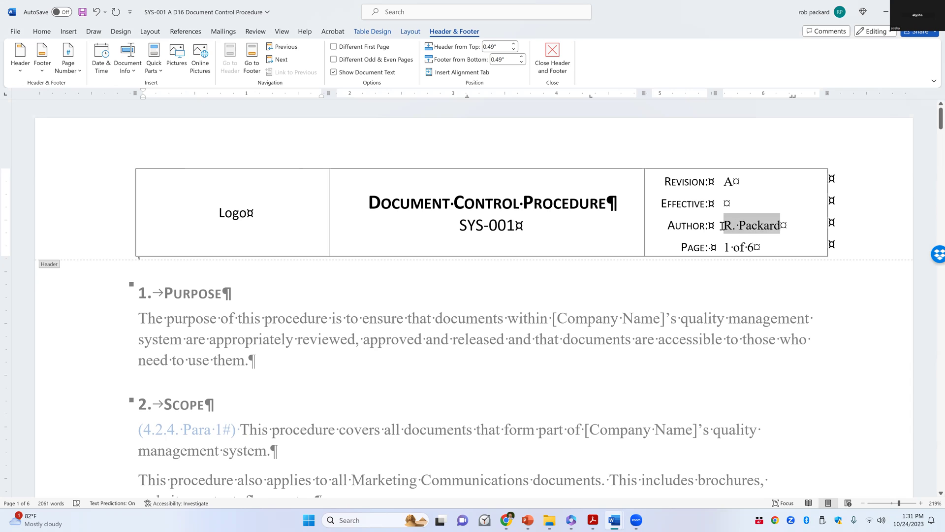
text(You)
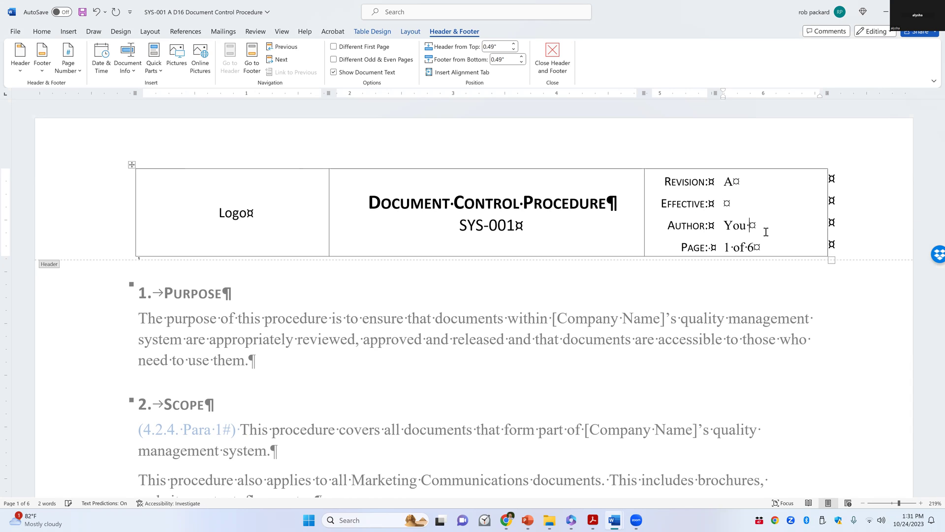
key(BackSpace)
text(r Name)
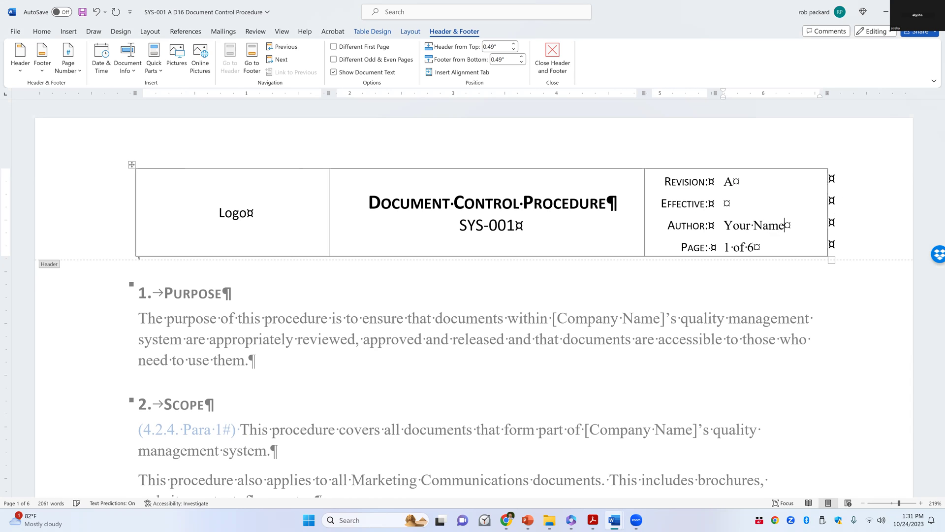
double_click(622, 320)
drag(664, 319, 571, 320)
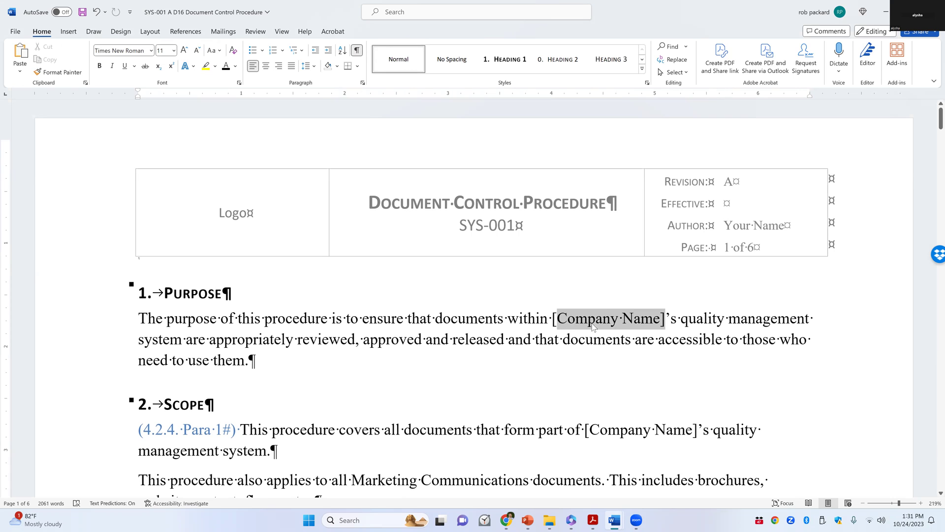
key(Up)
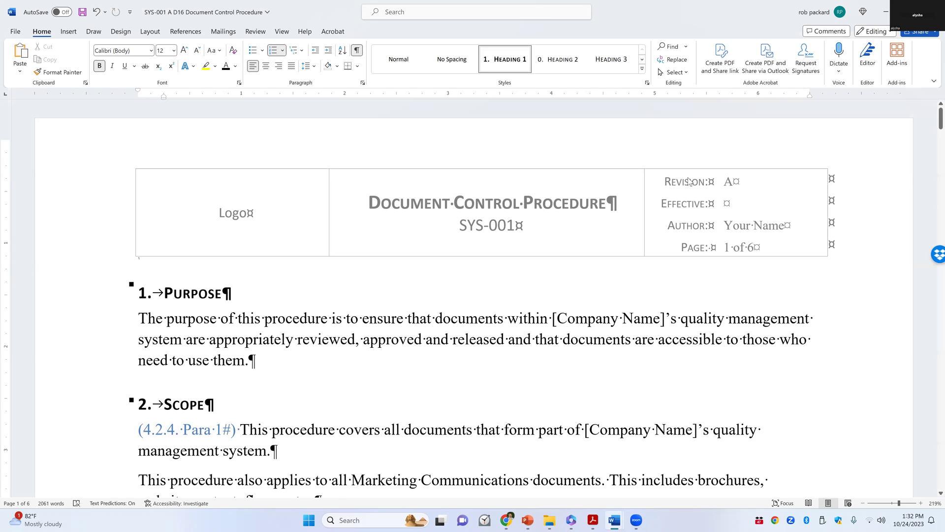
- Replace revision letter A in the header with 0.1
double_click(733, 183)
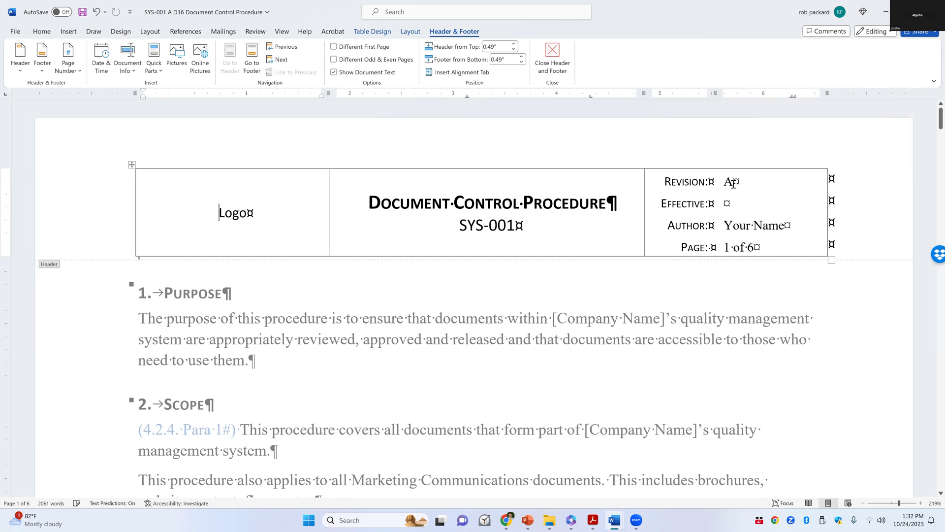
click(733, 183)
key(BackSpace)
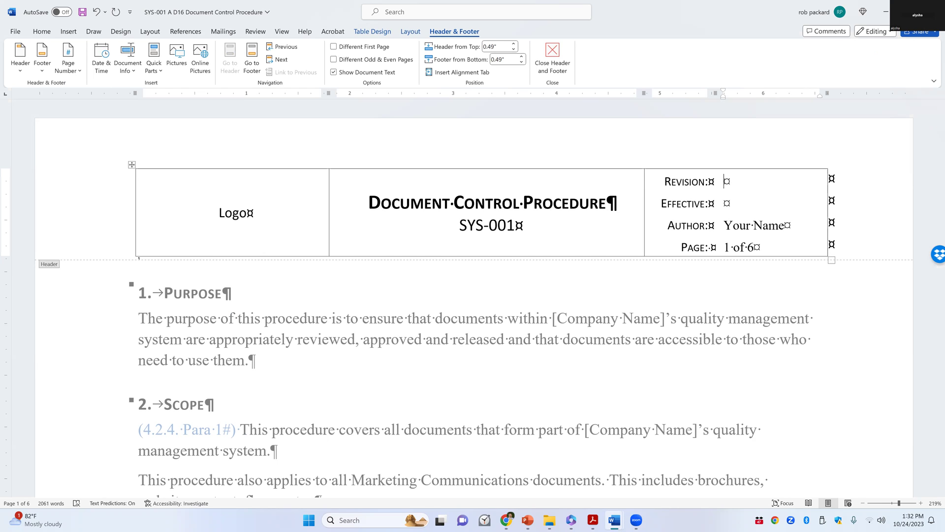
text(0.1)
- Edit the header revision digits from 0.1 to 1.1
key(BackSpace)
text(0)
key(BackSpace)
text(1)
key(BackSpace)
text(1)
- Adjust the revision digits further until the header revision reads 2.0
key(BackSpace)
text(2)
key(BackSpace)
text(0)
key(BackSpace)
text(2)
click(832, 166)
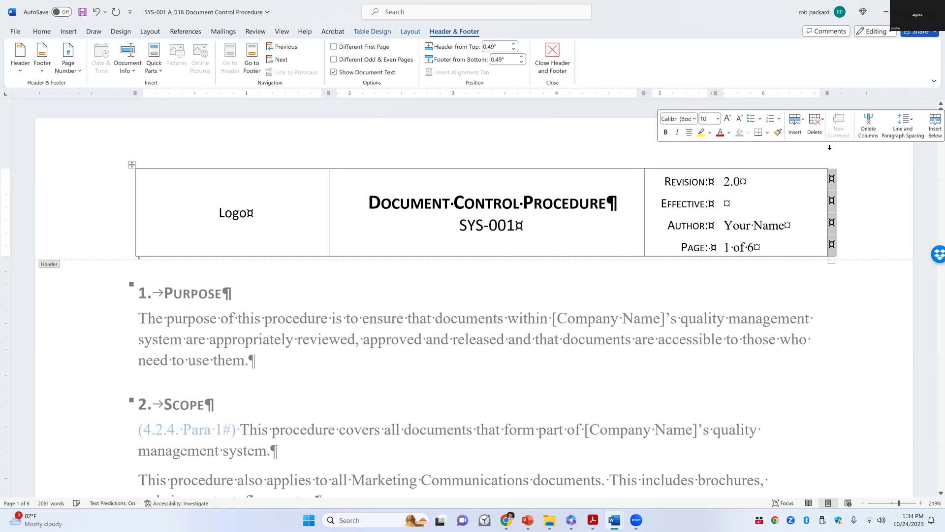
click(882, 181)
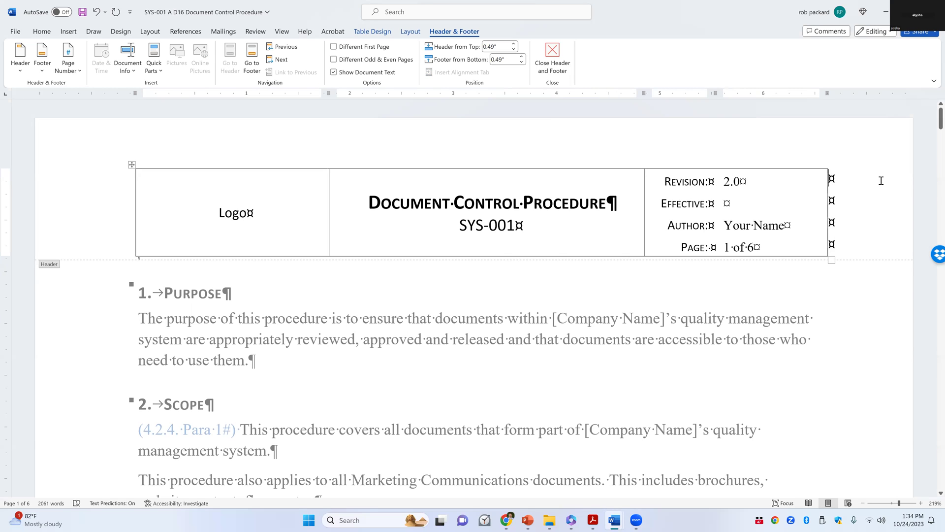